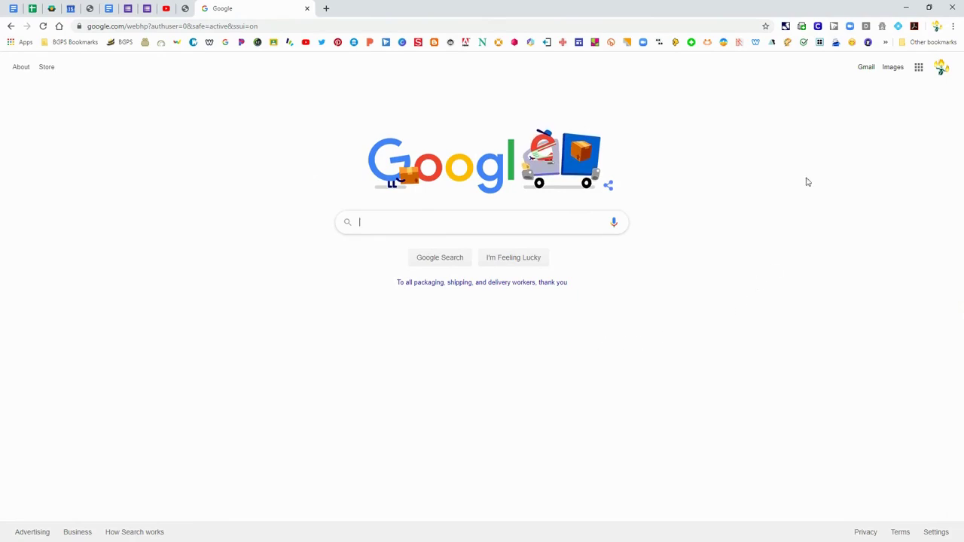
Step: Switch to the Ed Tech Google account and open Google Classroom
{"action": "left_click", "coordinate": [942, 70]}
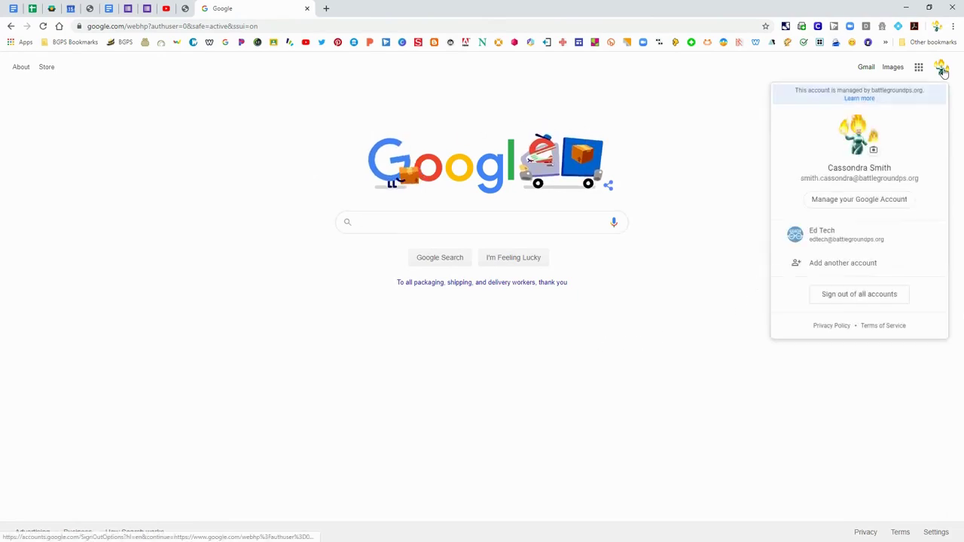
{"action": "left_click", "coordinate": [804, 239]}
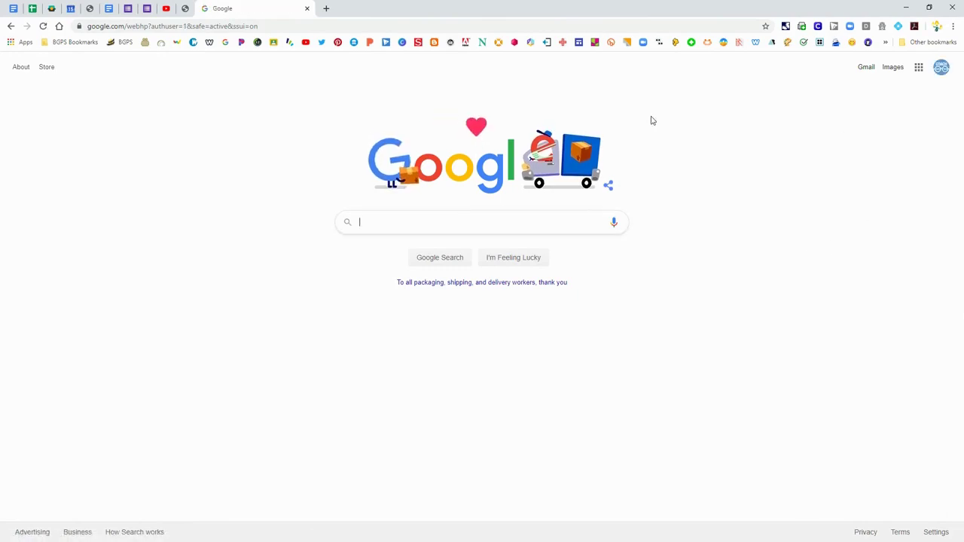
{"action": "left_click", "coordinate": [919, 69]}
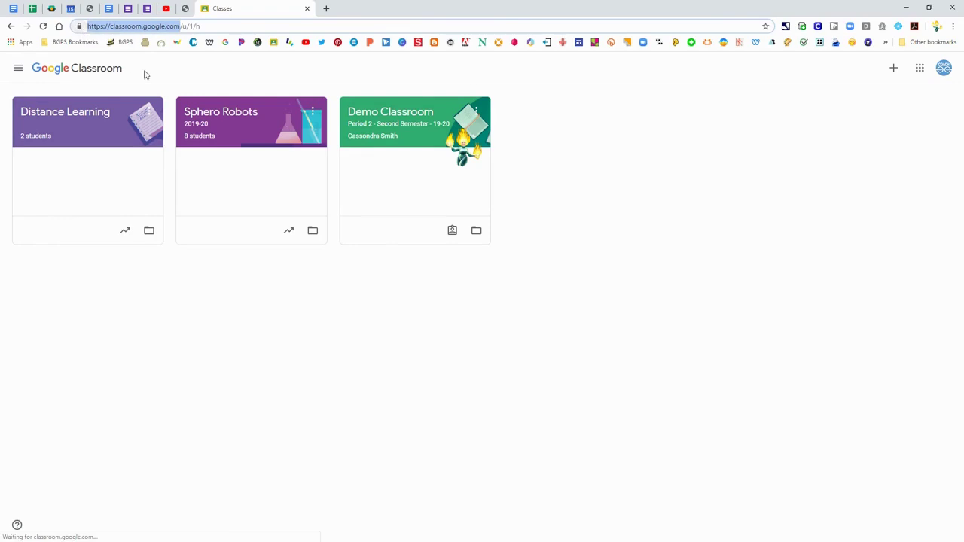
{"action": "left_click", "coordinate": [549, 117]}
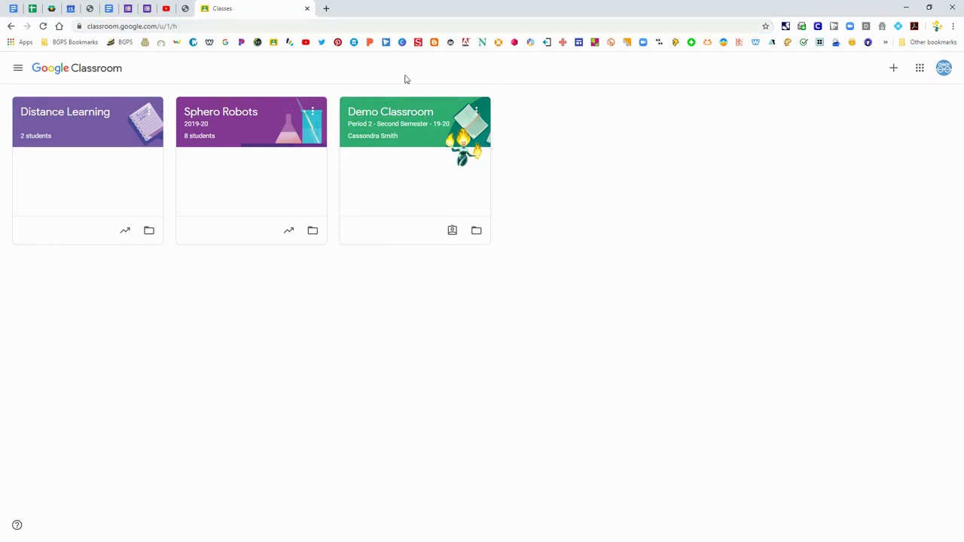
Step: Open the classwork page of Demo Classroom and view the student's own work overview, returning to the classwork list
{"action": "left_click", "coordinate": [384, 113]}
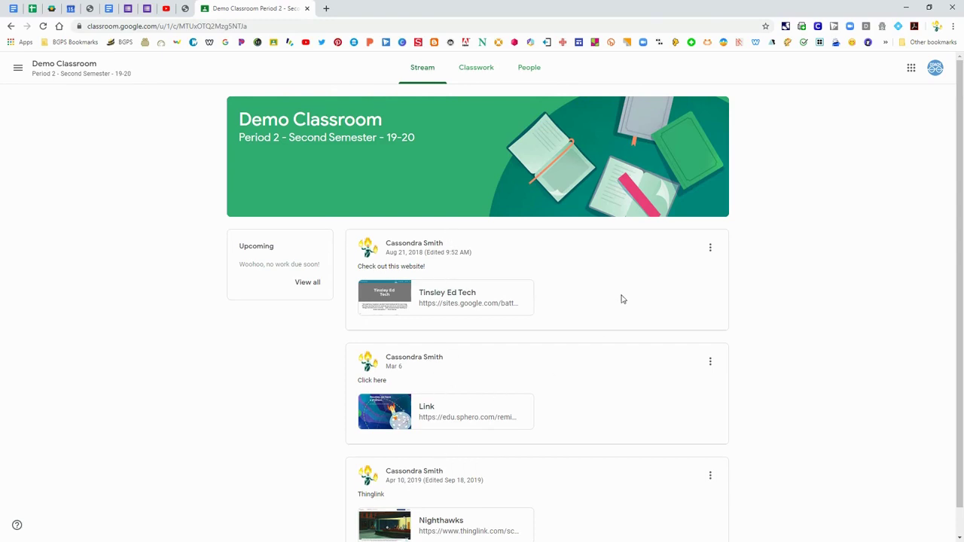
{"action": "left_click", "coordinate": [476, 70]}
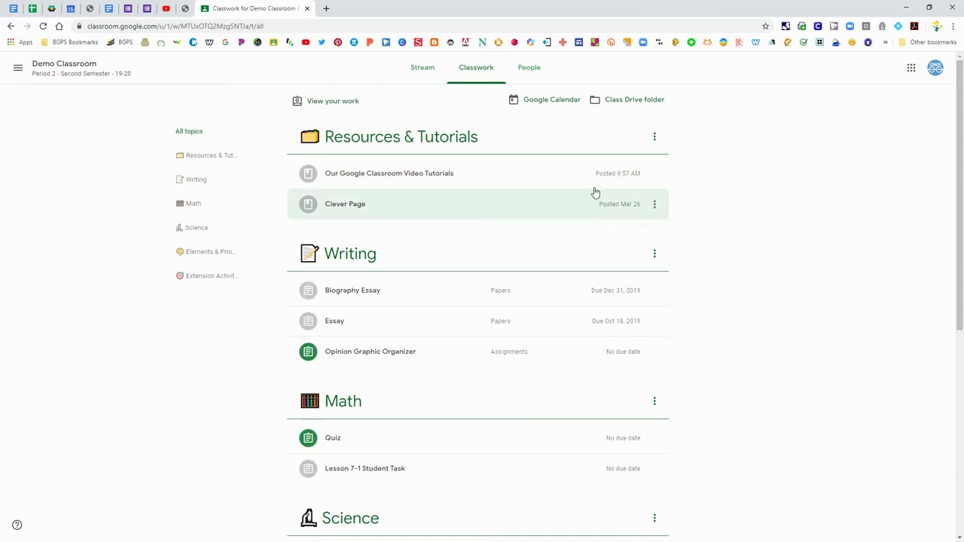
{"action": "left_click", "coordinate": [315, 104]}
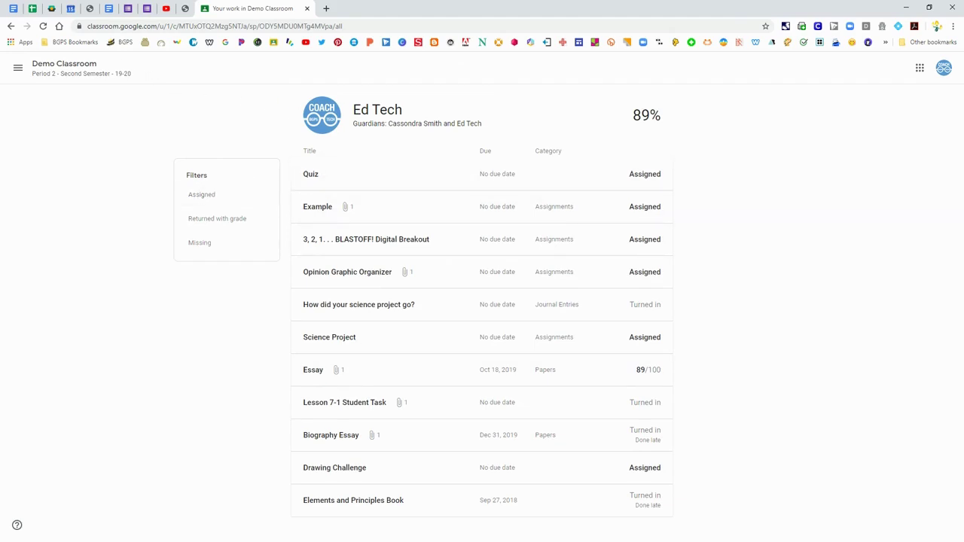
{"action": "left_click", "coordinate": [10, 26]}
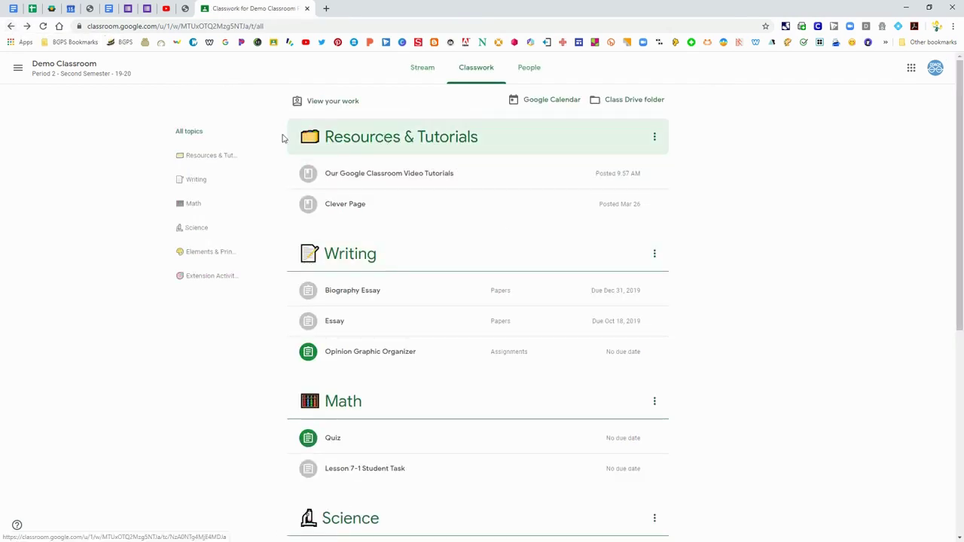
Step: Browse the classwork by topic through Resources & Tutorials, Writing, Math and Science, and return to all topics
{"action": "left_click", "coordinate": [392, 136]}
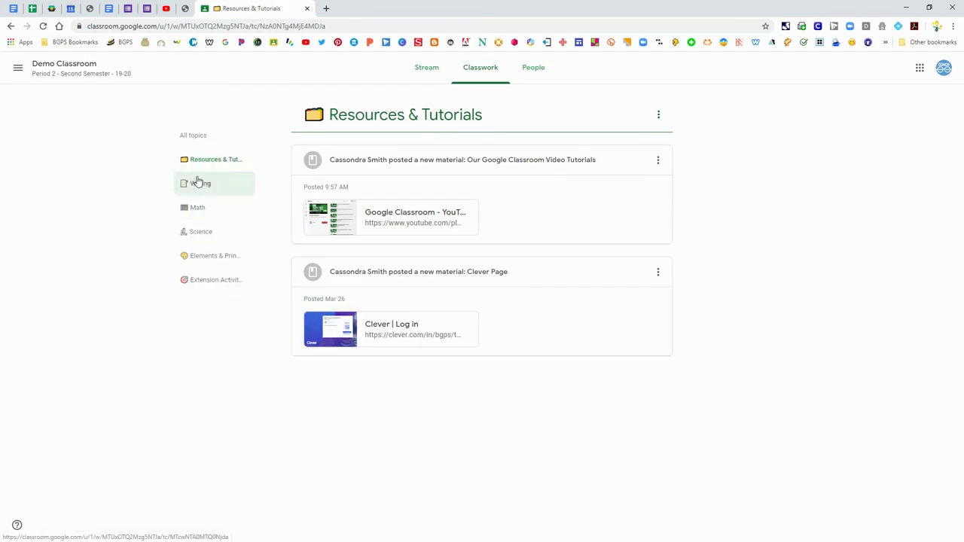
{"action": "left_click", "coordinate": [198, 186]}
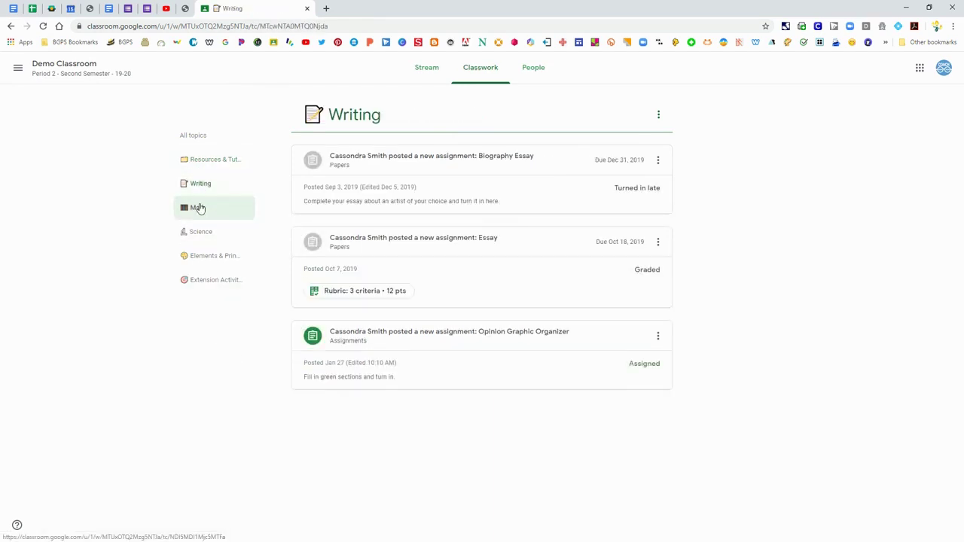
{"action": "left_click", "coordinate": [198, 209]}
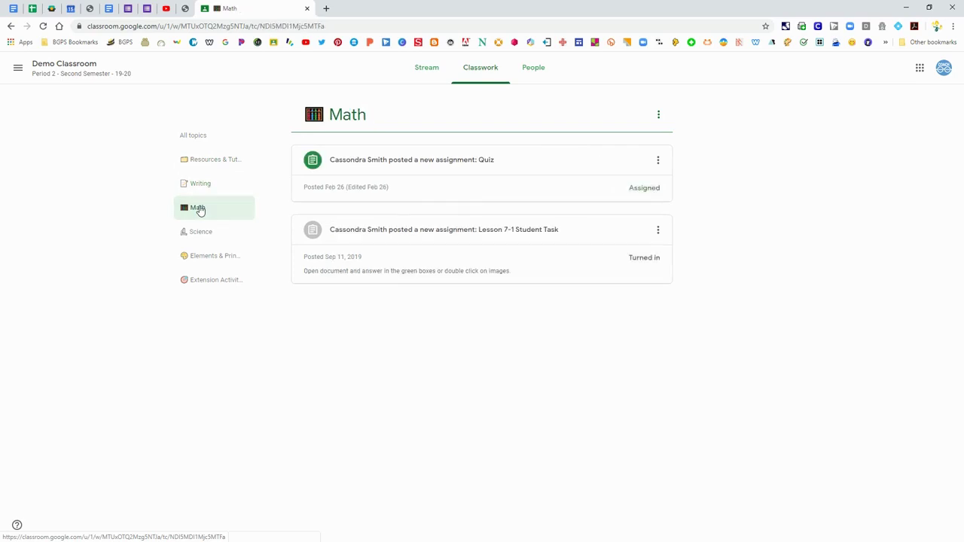
{"action": "left_click", "coordinate": [198, 239]}
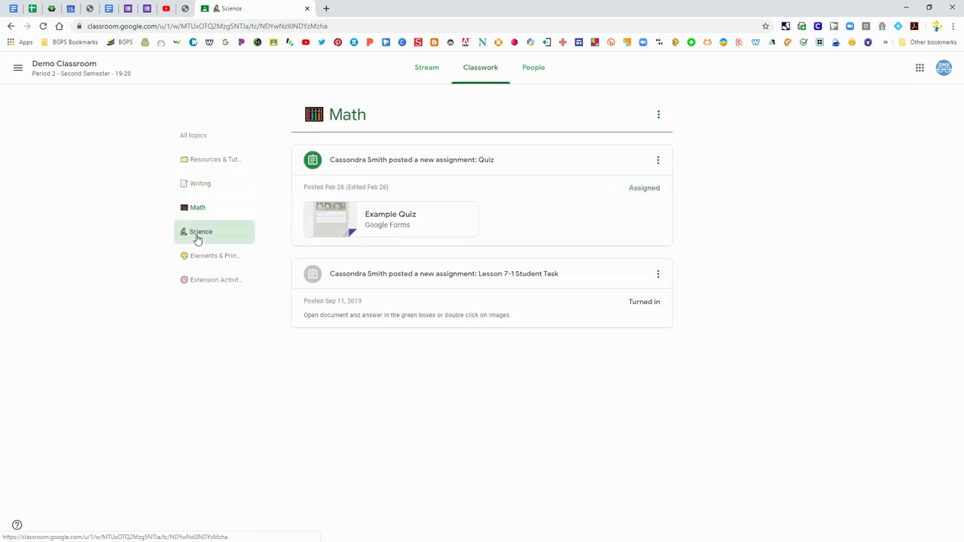
{"action": "left_click", "coordinate": [193, 134]}
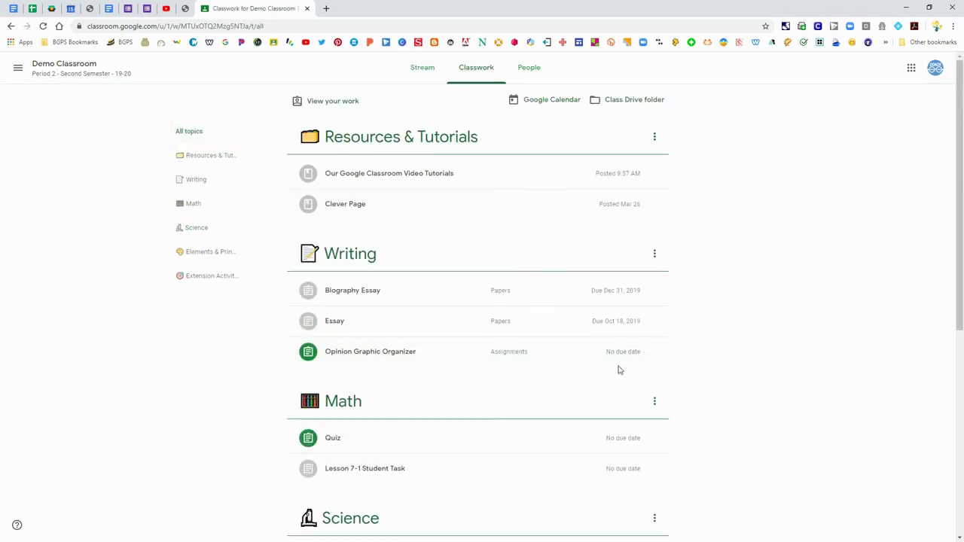
Step: Open the Opinion Graphic Organizer assignment and its attached Google Doc, placing the cursor in the green Opinion box
{"action": "scroll", "coordinate": [698, 339], "scroll_direction": "down", "scroll_amount": 1}
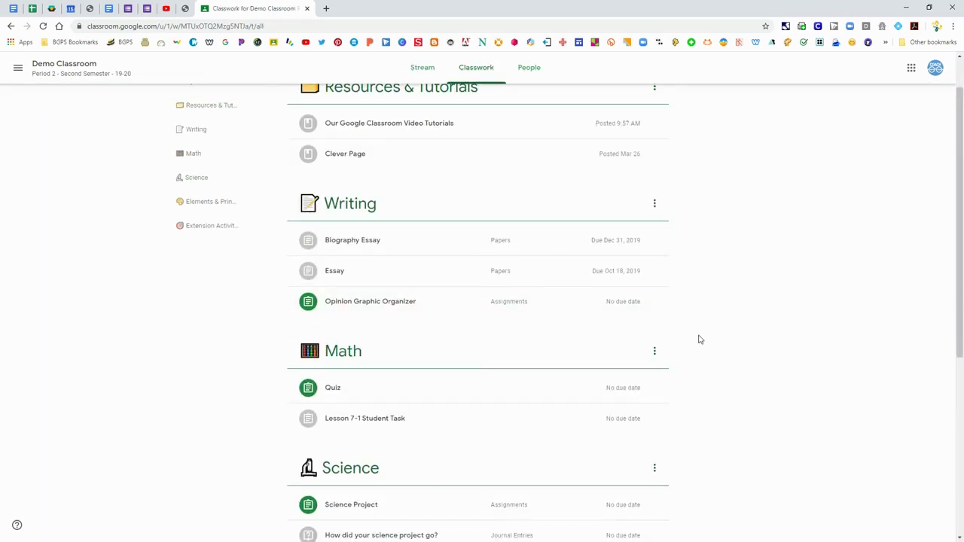
{"action": "left_click", "coordinate": [367, 301]}
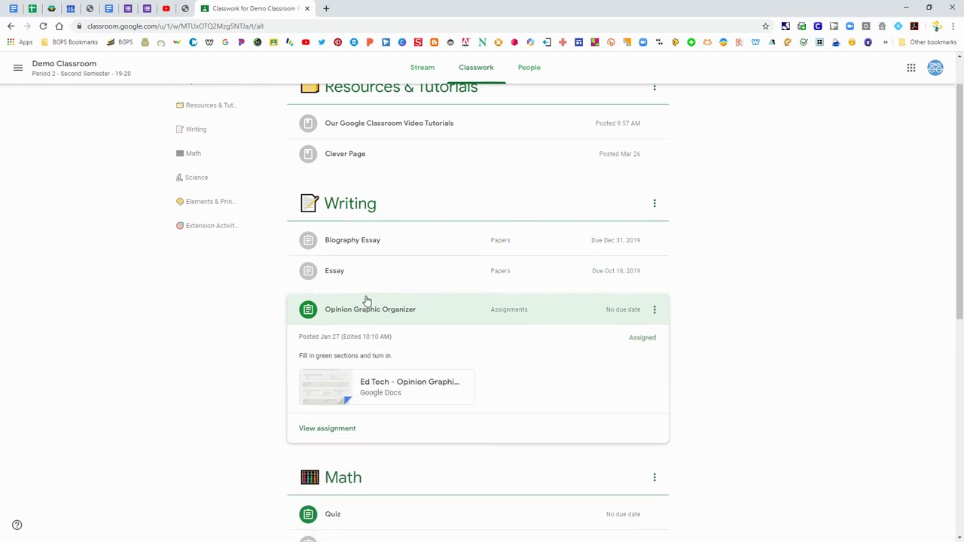
{"action": "left_click", "coordinate": [331, 428]}
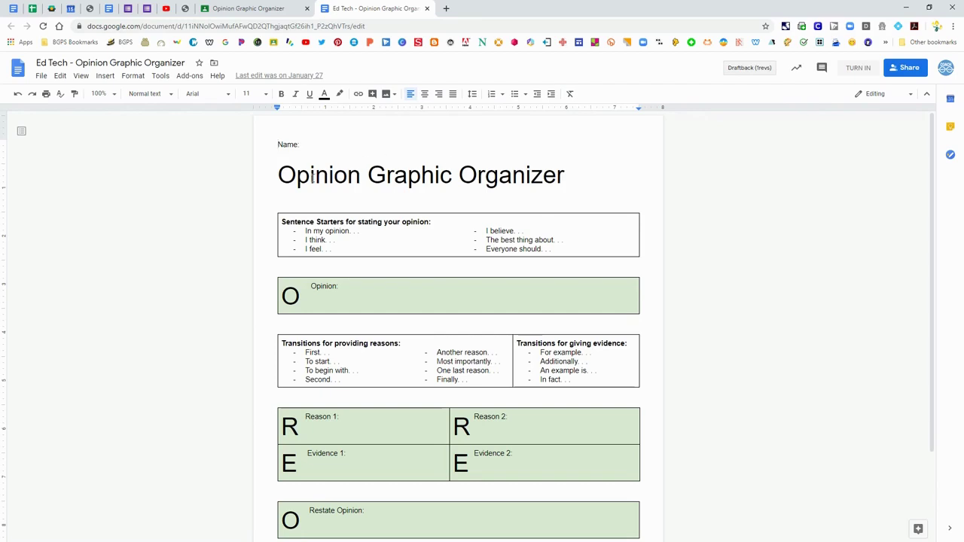
{"action": "left_click", "coordinate": [341, 302]}
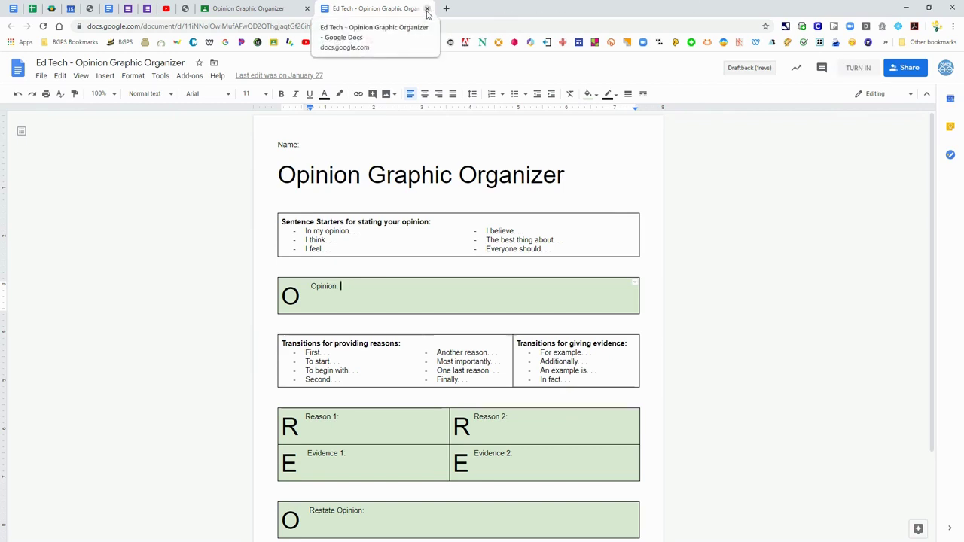
Step: Close the document, check the assignment's private comment field, and return to the classwork list with the assignment collapsed
{"action": "left_click", "coordinate": [426, 8]}
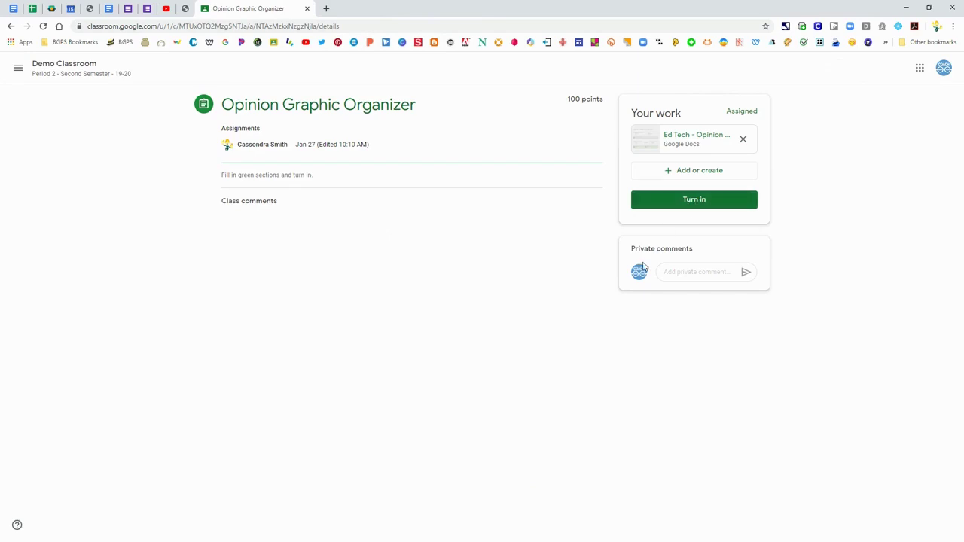
{"action": "left_click", "coordinate": [684, 272]}
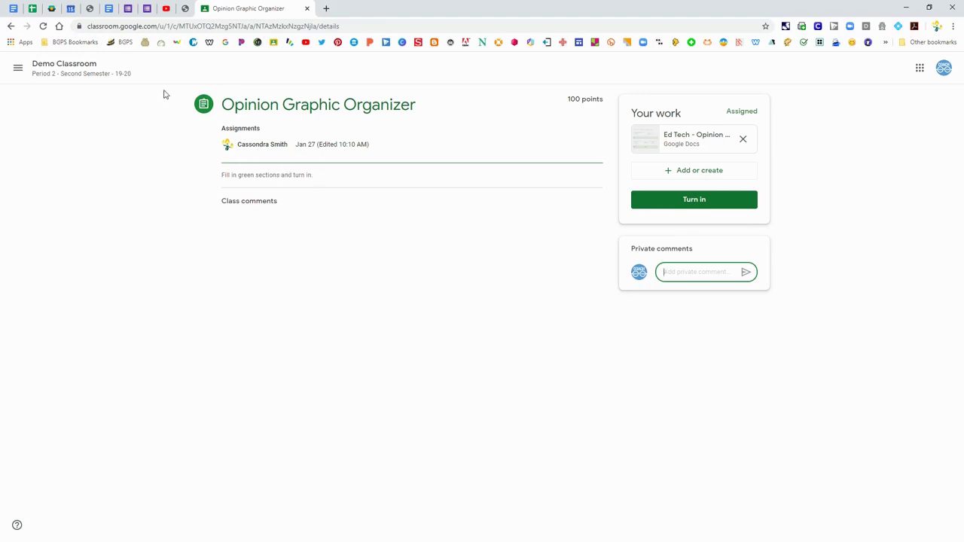
{"action": "left_click", "coordinate": [10, 26]}
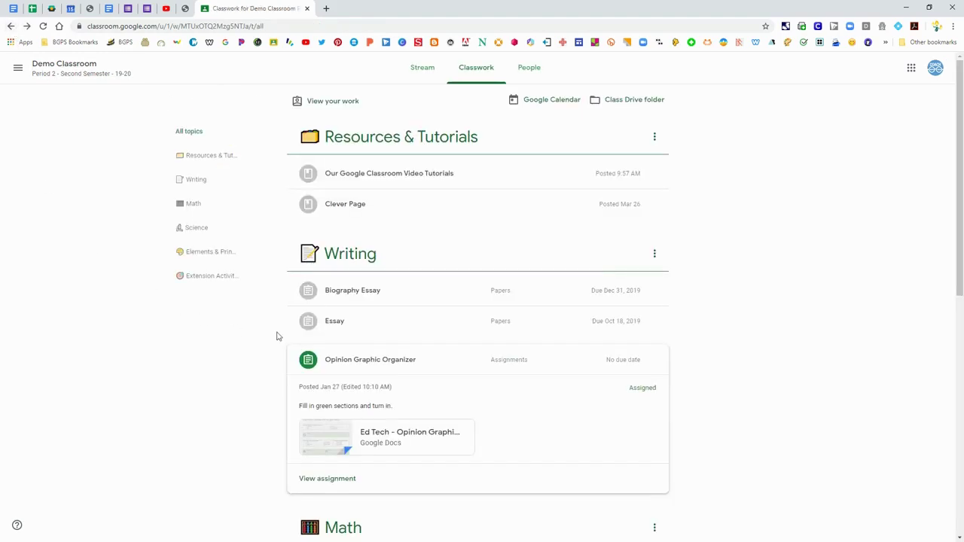
{"action": "left_click", "coordinate": [409, 360]}
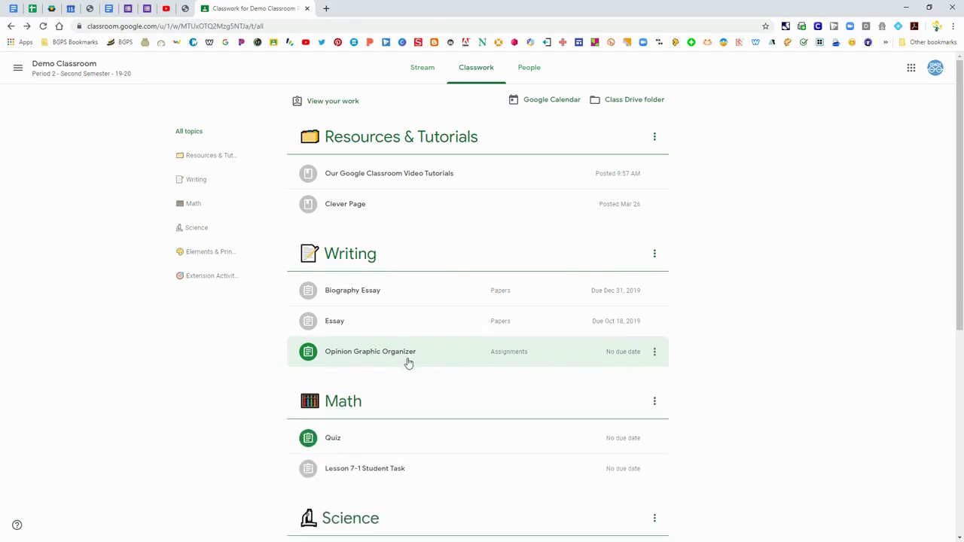
Step: Open the full assignment page of Science Project under the Science topic
{"action": "scroll", "coordinate": [407, 362], "scroll_direction": "down", "scroll_amount": 3}
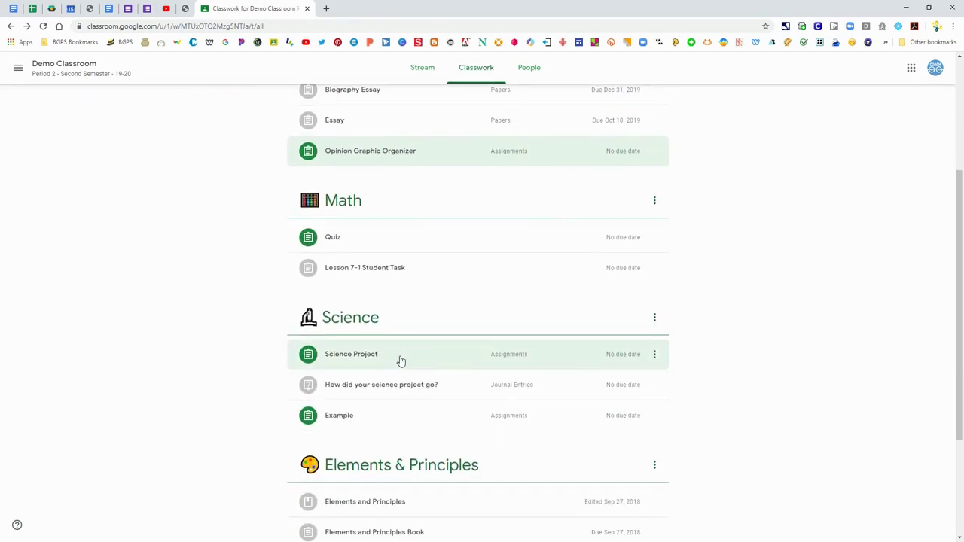
{"action": "left_click", "coordinate": [366, 355]}
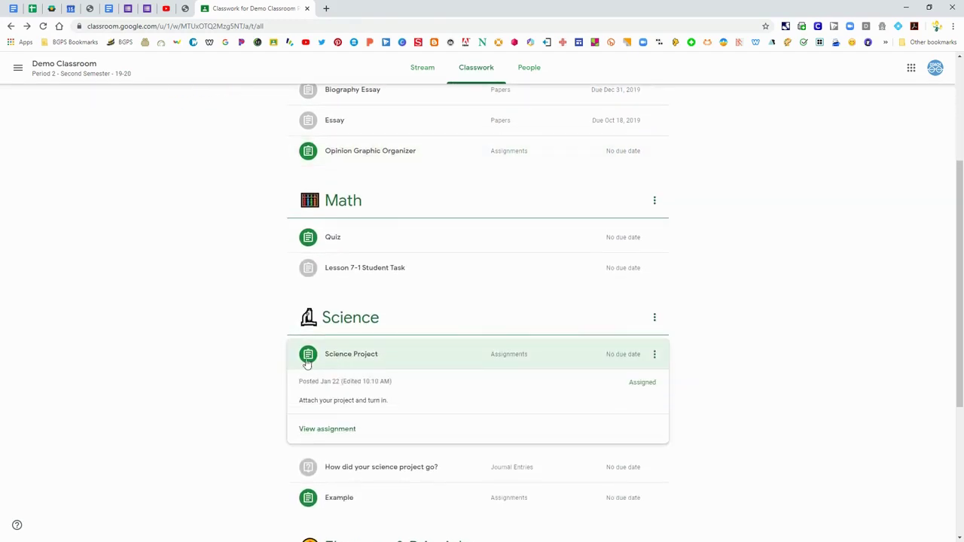
{"action": "left_click", "coordinate": [327, 430]}
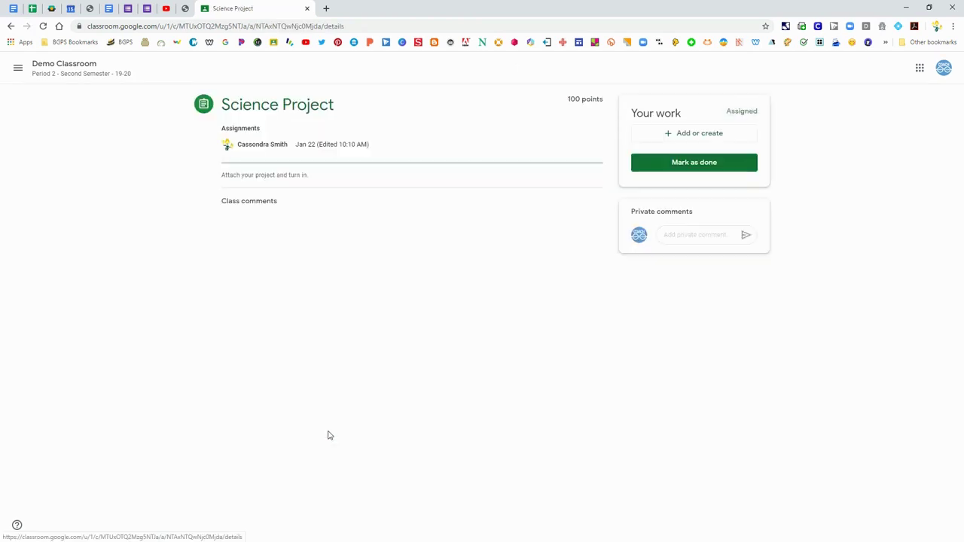
Step: Upload Advanced Resources Landing Page Graphic.png from the Downloads folder as an attachment to the Science Project work
{"action": "left_click", "coordinate": [729, 135]}
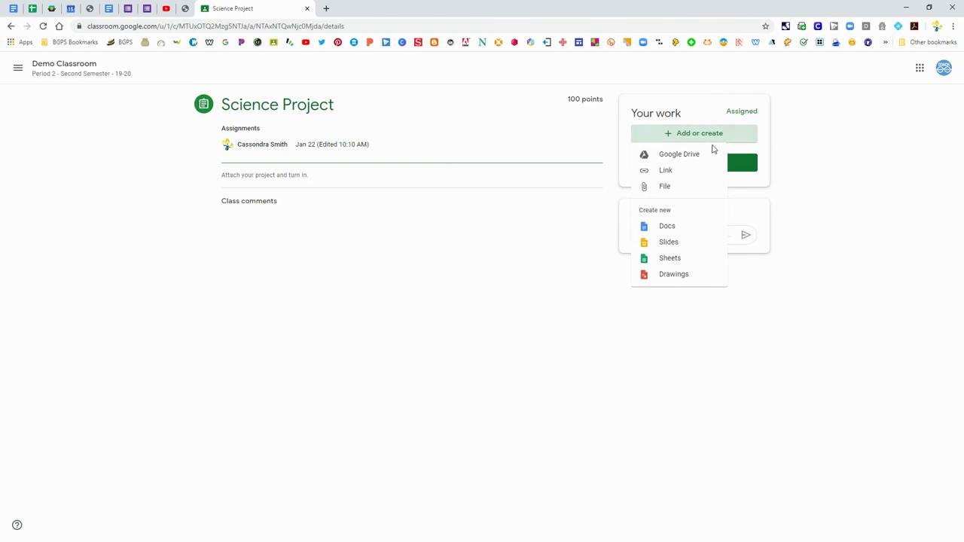
{"action": "left_click", "coordinate": [666, 187]}
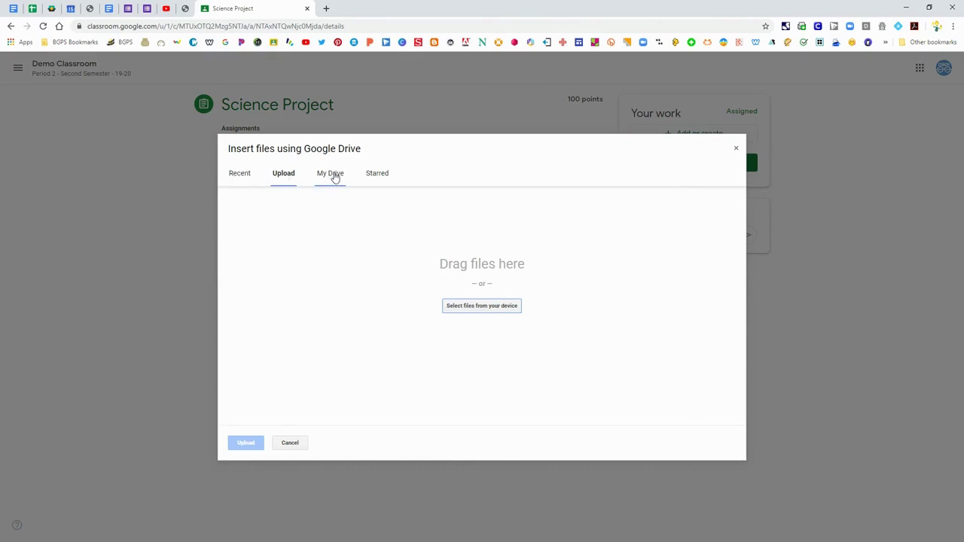
{"action": "left_click", "coordinate": [452, 307]}
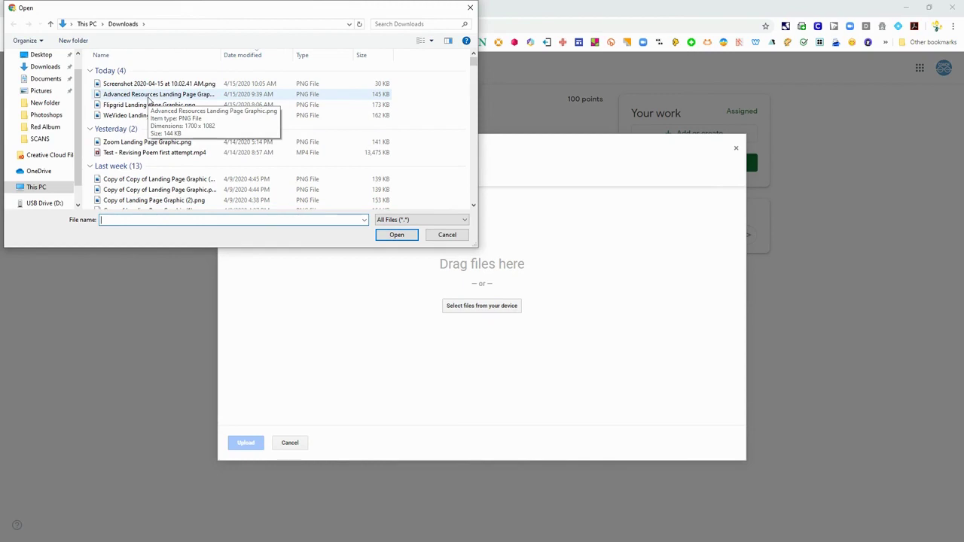
{"action": "left_click", "coordinate": [148, 97]}
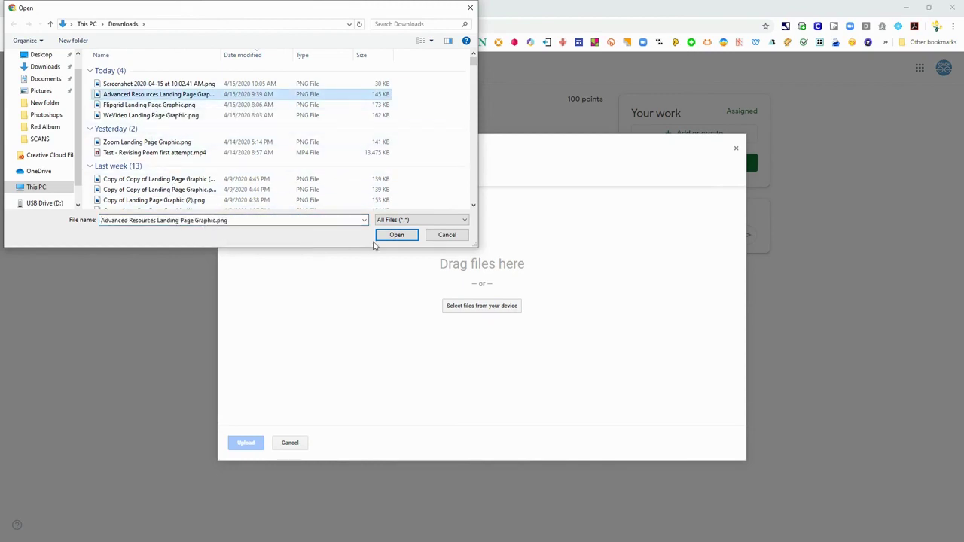
{"action": "left_click", "coordinate": [394, 236]}
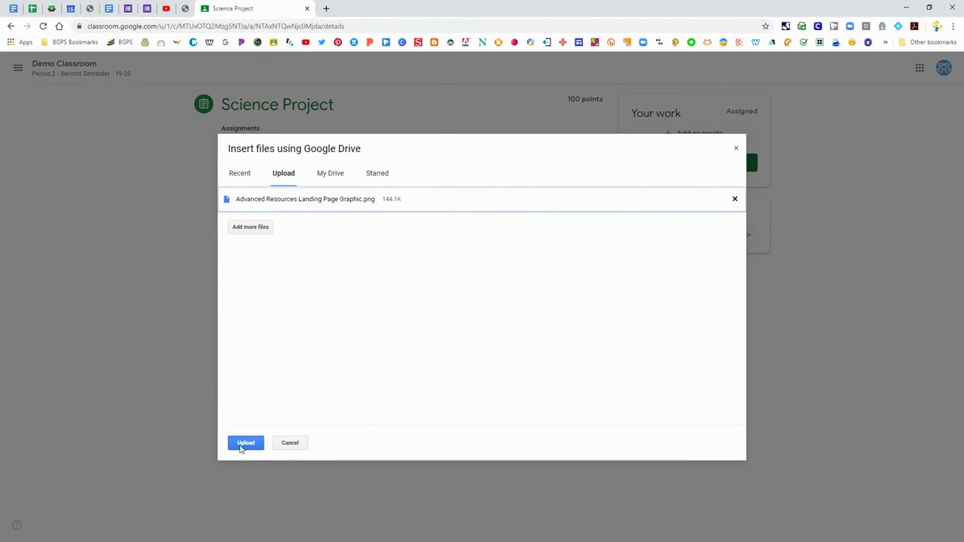
{"action": "left_click", "coordinate": [244, 444]}
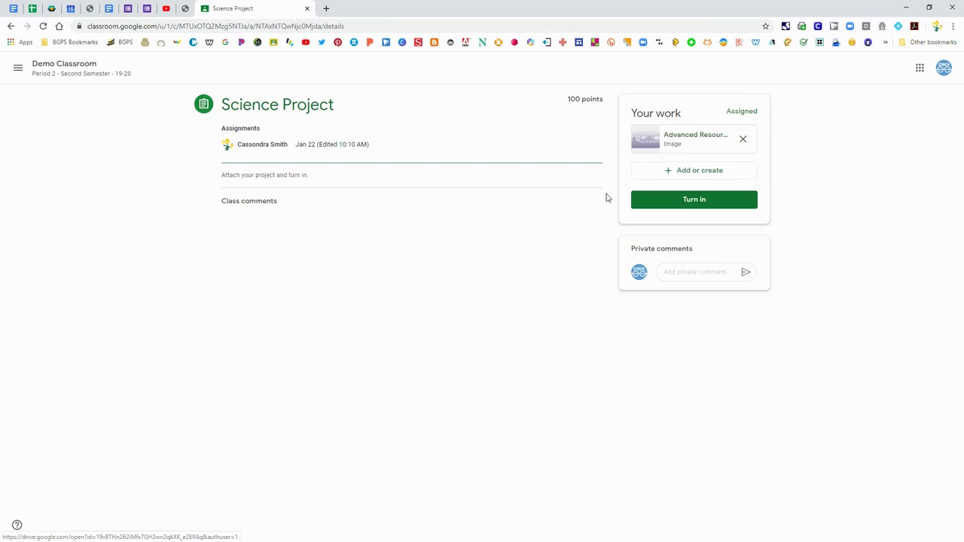
Step: Attach the Ed Tech - Opinion Graphic Organizer document from Google Drive to the Science Project work
{"action": "left_click", "coordinate": [711, 168]}
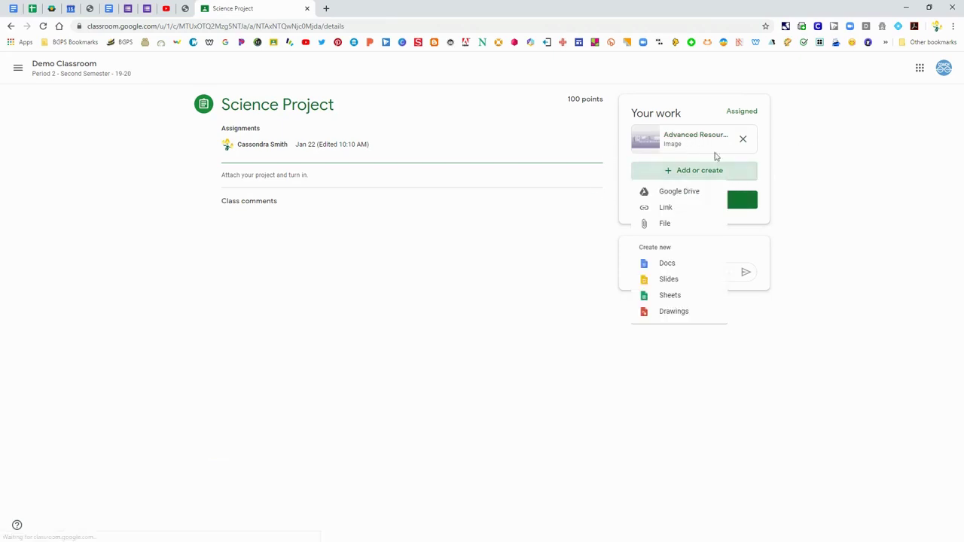
{"action": "left_click", "coordinate": [671, 194]}
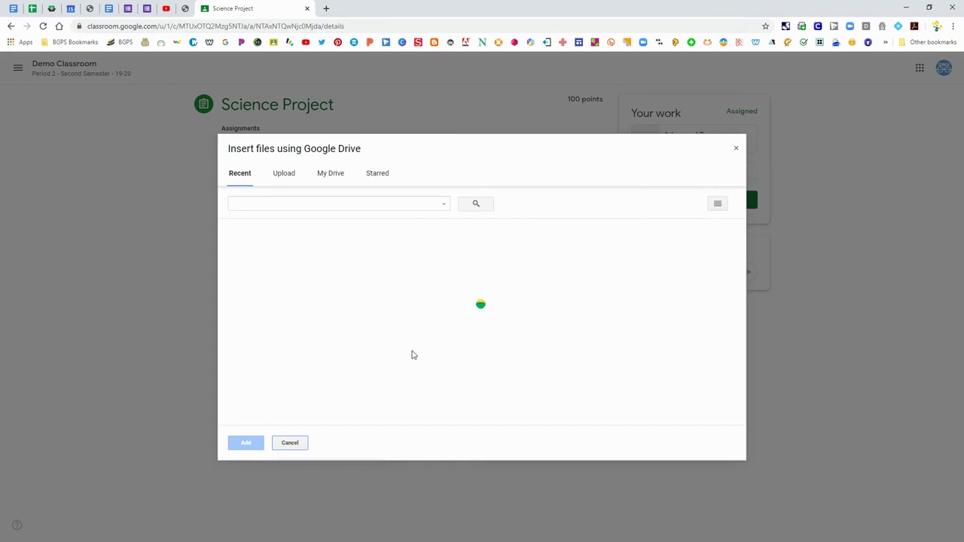
{"action": "left_click", "coordinate": [394, 307]}
{"action": "left_click", "coordinate": [245, 443]}
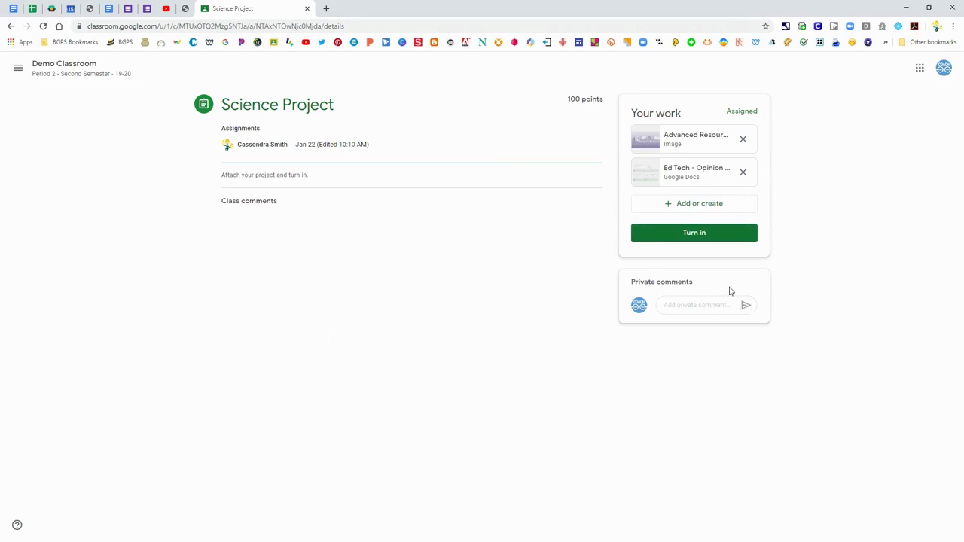
Step: Return to the classwork list and toggle the details of the Science Project assignment
{"action": "left_click", "coordinate": [143, 73]}
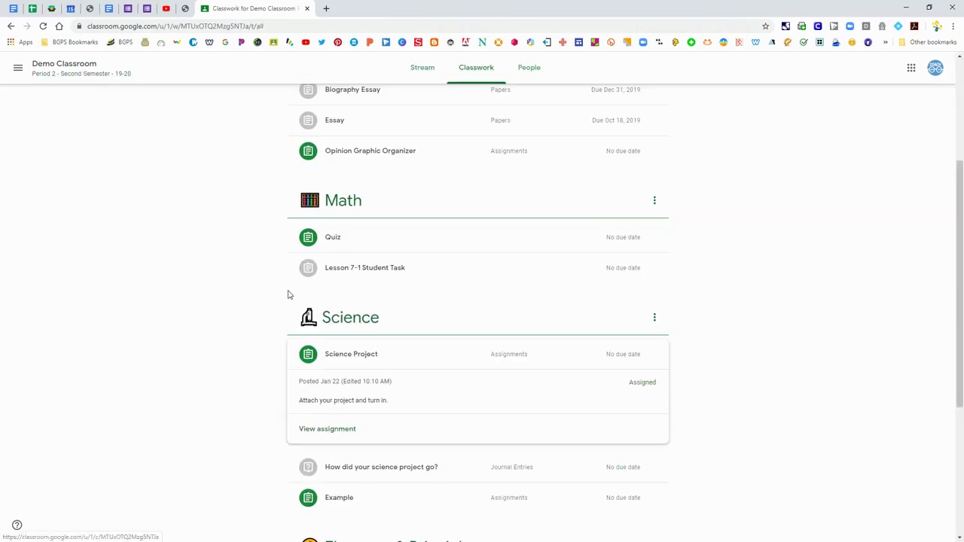
{"action": "left_click", "coordinate": [356, 360]}
{"action": "left_click", "coordinate": [354, 360]}
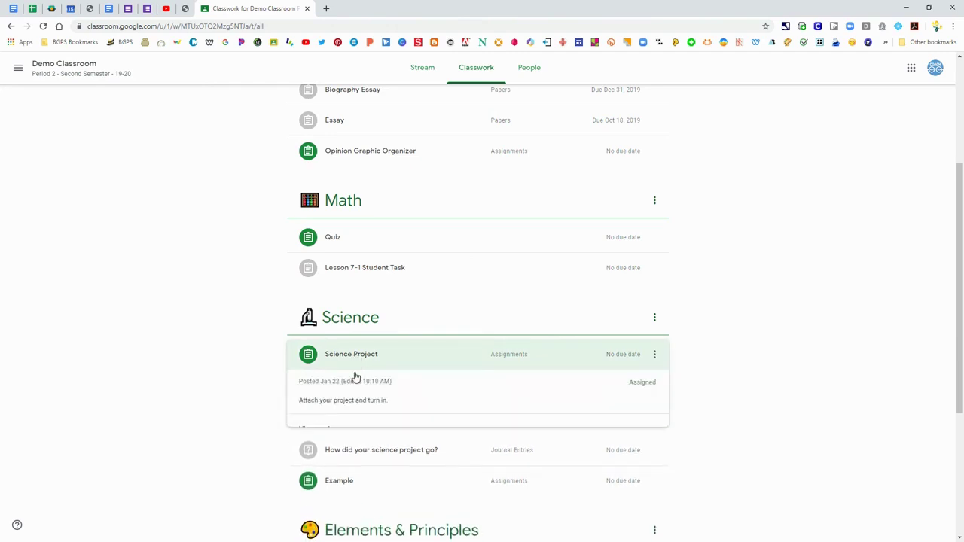
Step: Open the Science Project assignment page and turn in the work with its two attachments
{"action": "left_click", "coordinate": [327, 428]}
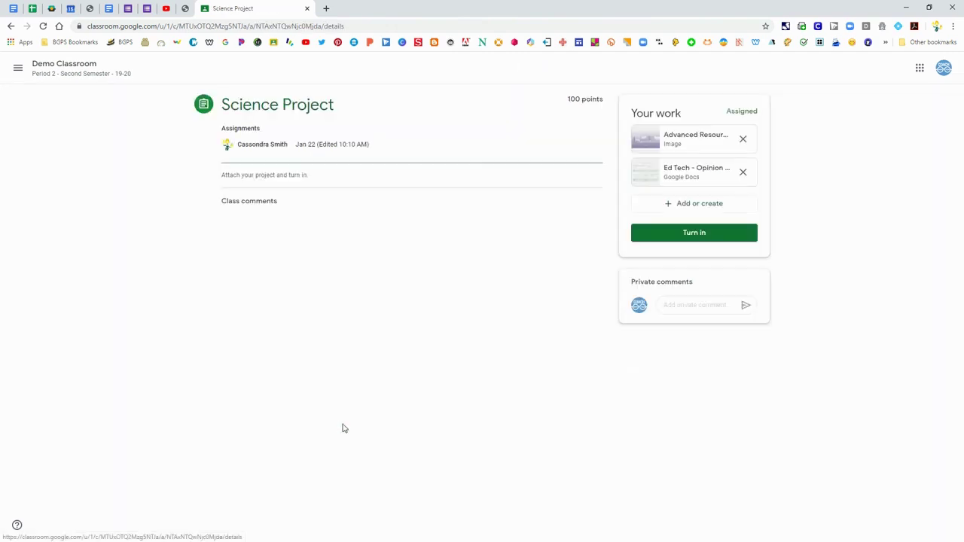
{"action": "left_click", "coordinate": [649, 240]}
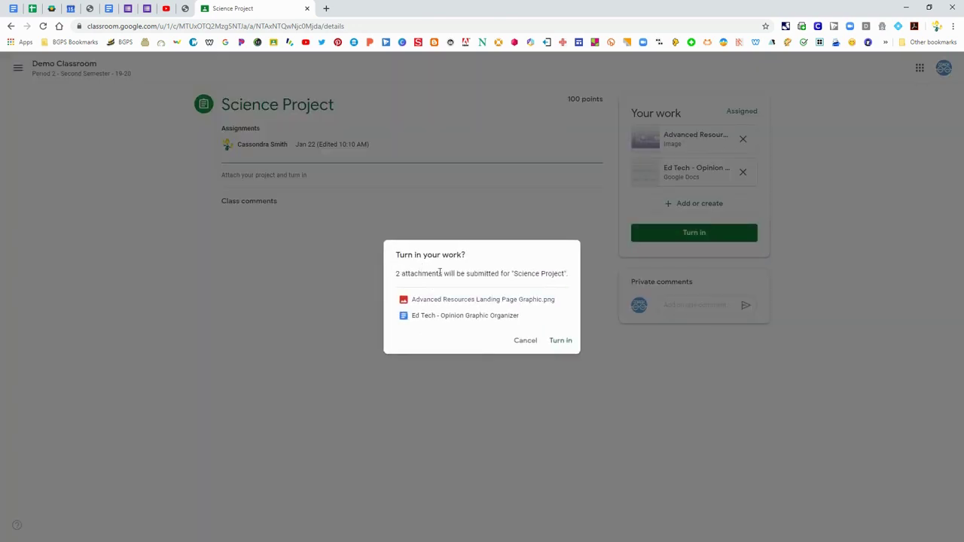
{"action": "left_click", "coordinate": [561, 342]}
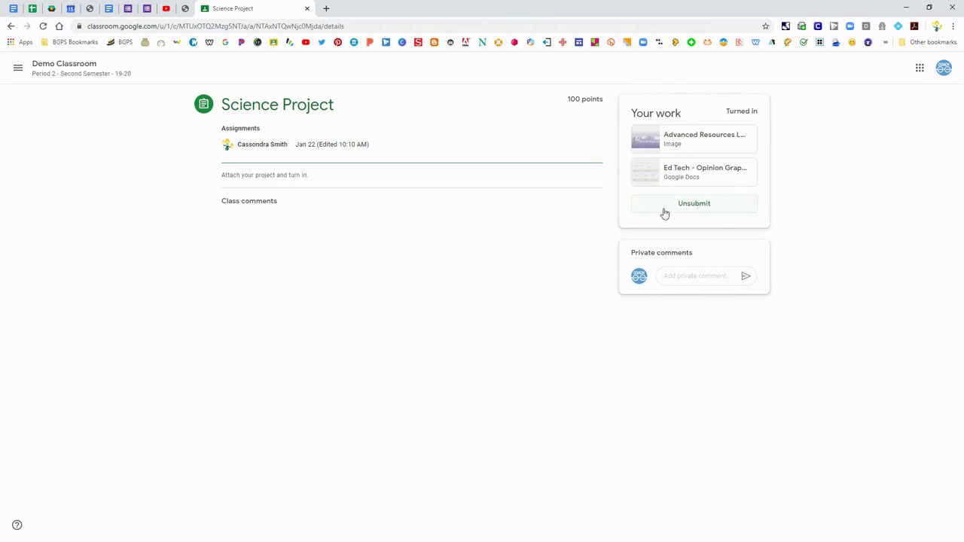
Step: Return to the Demo Classroom classwork list, collapse the Science Project details, and go back to the first topics
{"action": "left_click", "coordinate": [60, 74]}
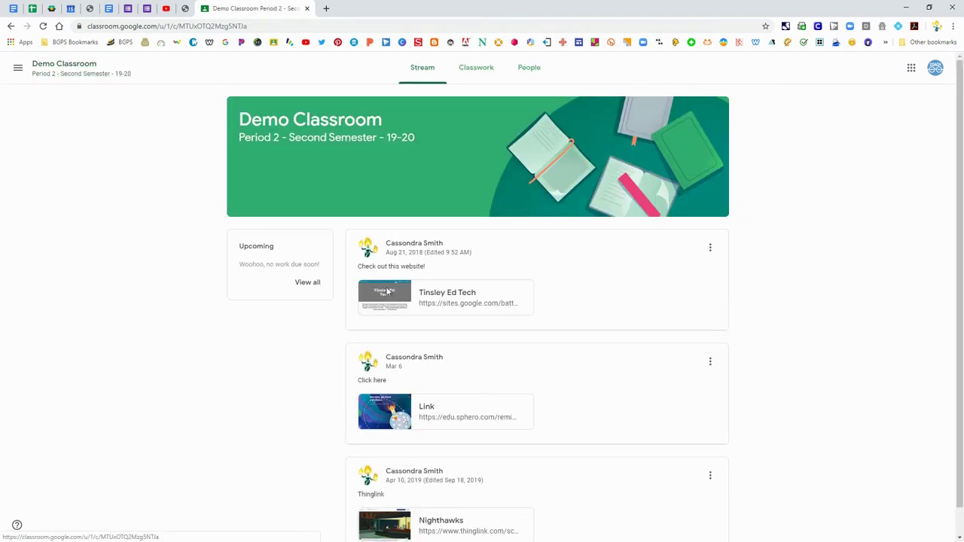
{"action": "left_click", "coordinate": [479, 70]}
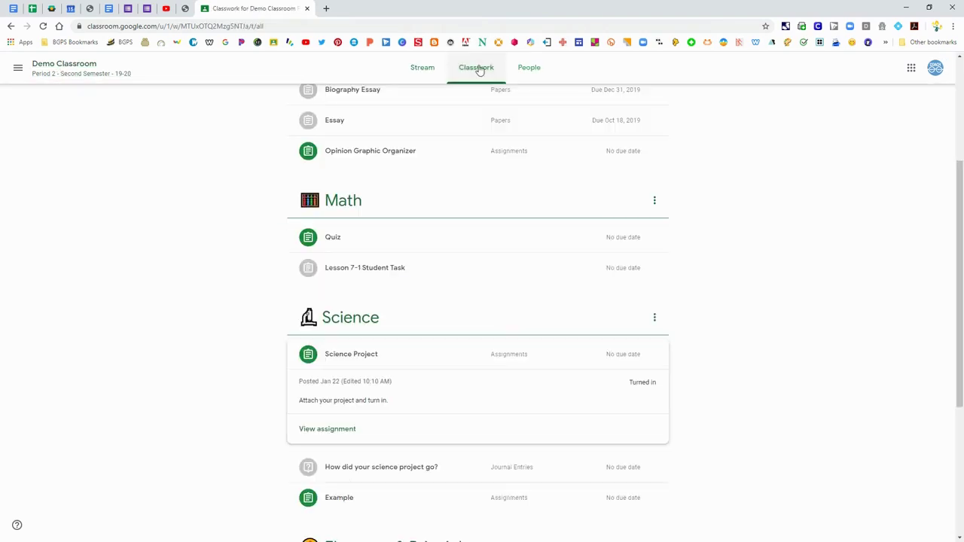
{"action": "left_click", "coordinate": [360, 369]}
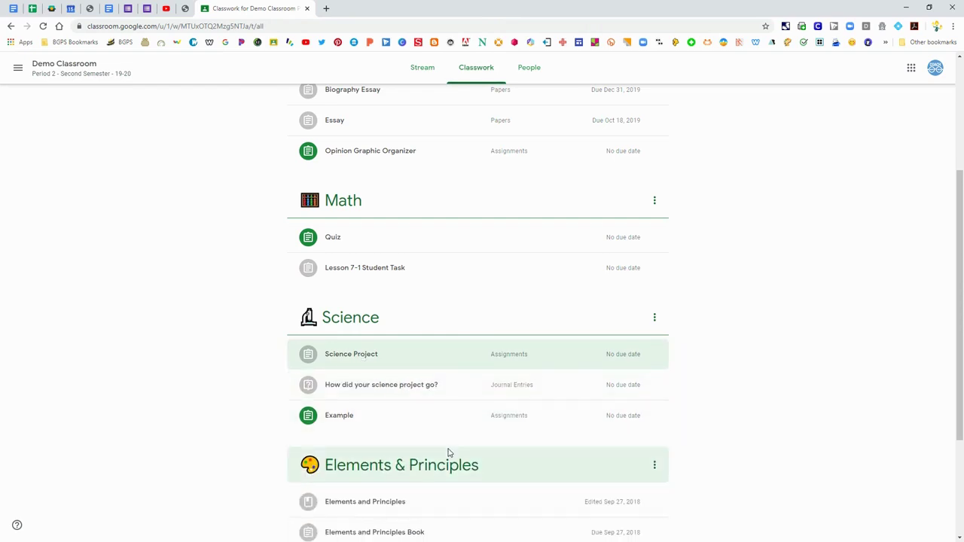
{"action": "scroll", "coordinate": [449, 453], "scroll_direction": "up", "scroll_amount": 3}
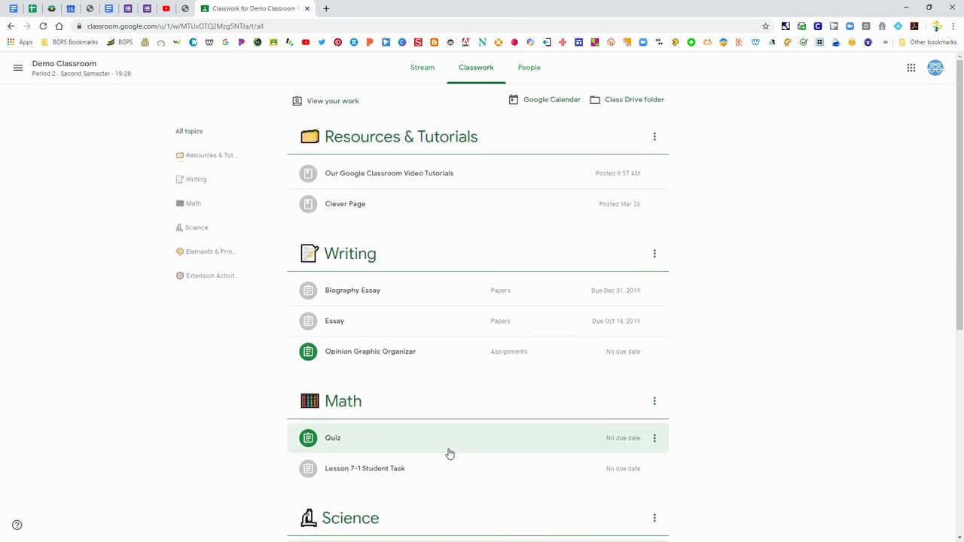